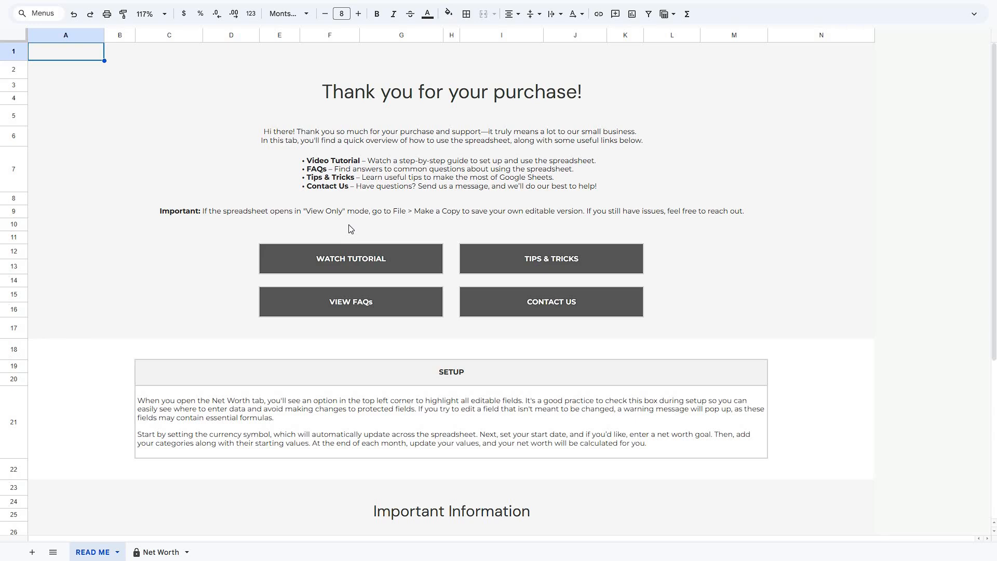
# Inspect the links behind the Watch Tutorial, View FAQs, Contact Us and New Template buttons on the README sheet.
pyautogui.click(348, 261)
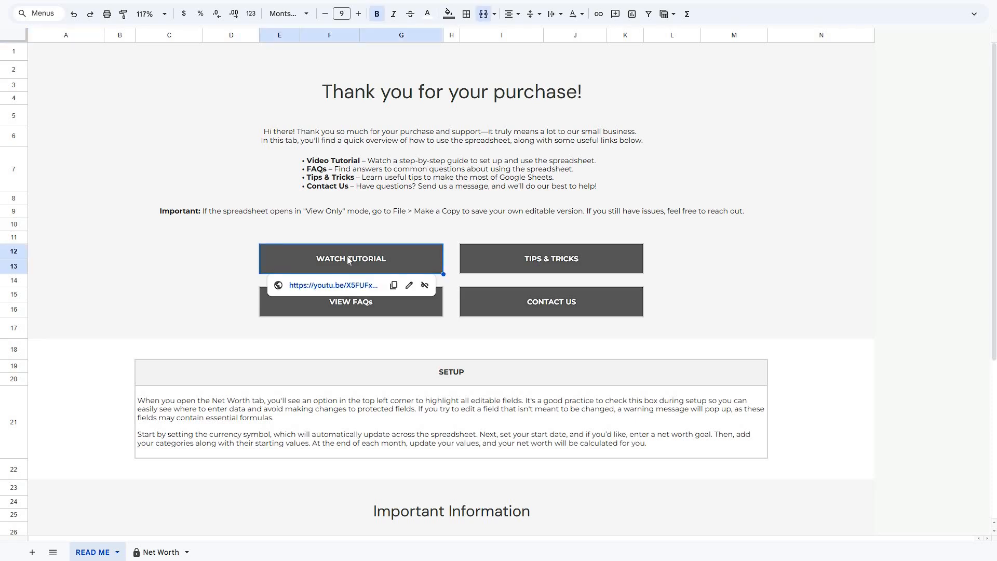
pyautogui.click(472, 260)
pyautogui.click(419, 303)
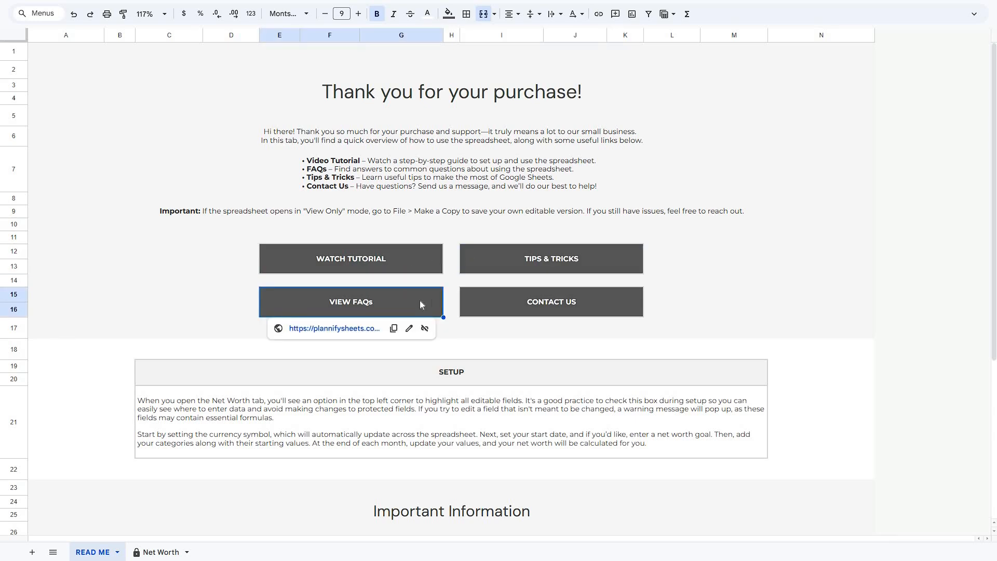
pyautogui.click(496, 300)
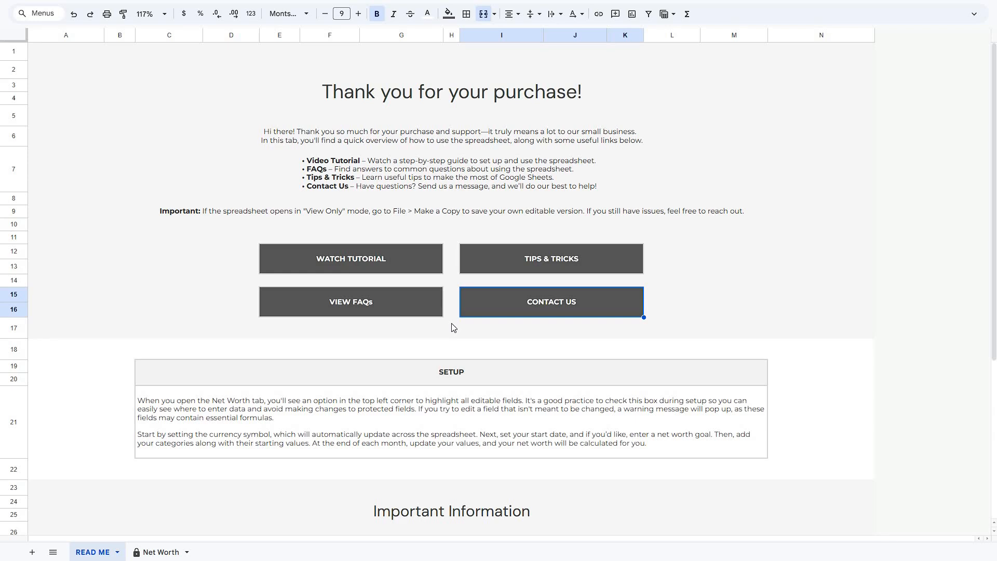
pyautogui.scroll(-5, 452, 327)
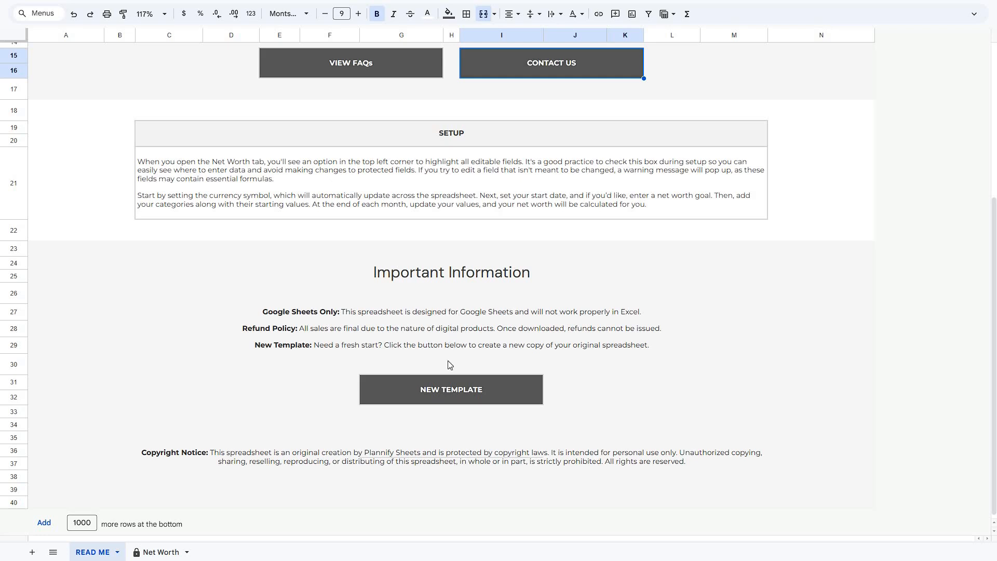
pyautogui.click(448, 387)
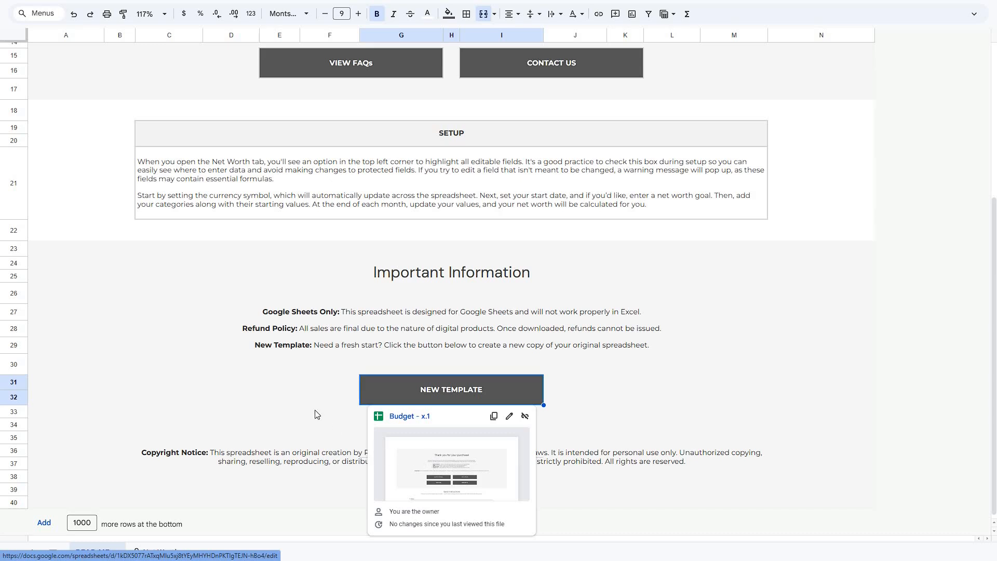
pyautogui.click(291, 384)
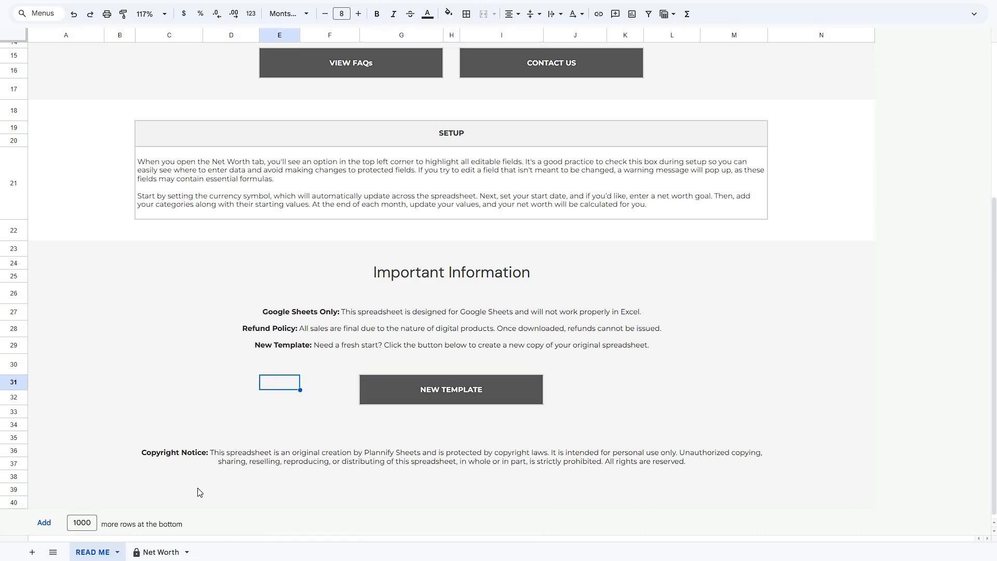
# Open the Net Worth sheet and turn on marking of the fields where info can be entered.
pyautogui.click(165, 552)
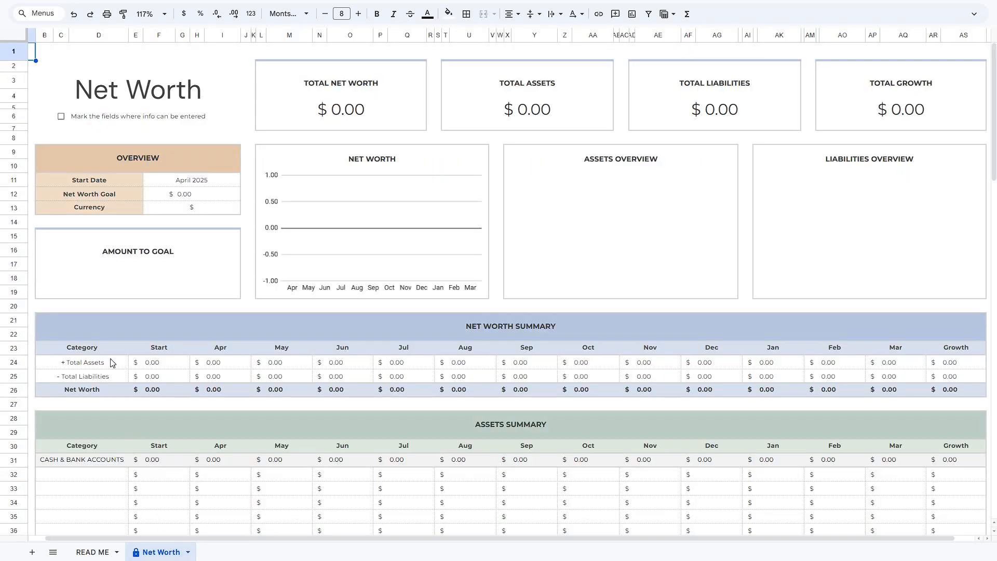
pyautogui.click(61, 117)
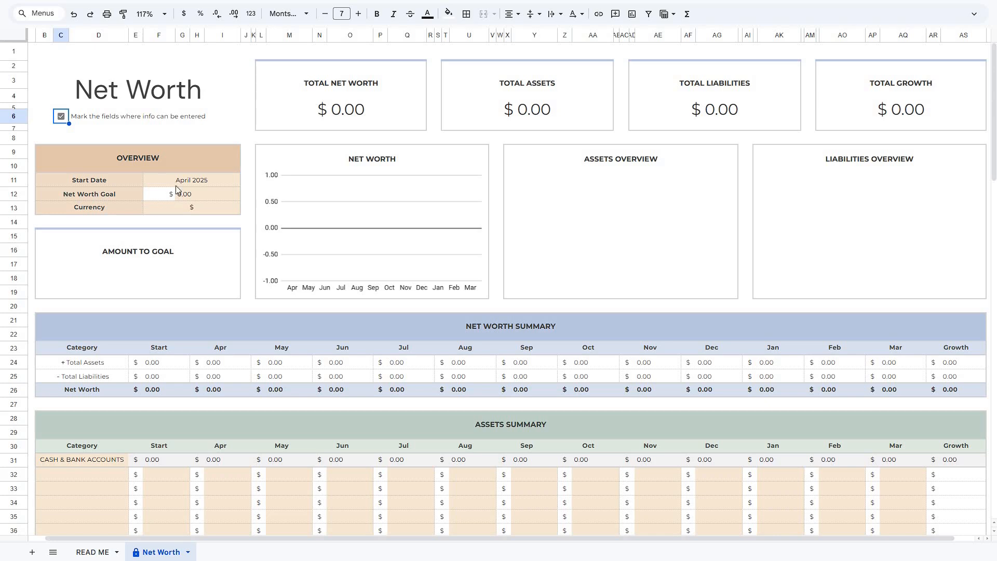
pyautogui.click(217, 136)
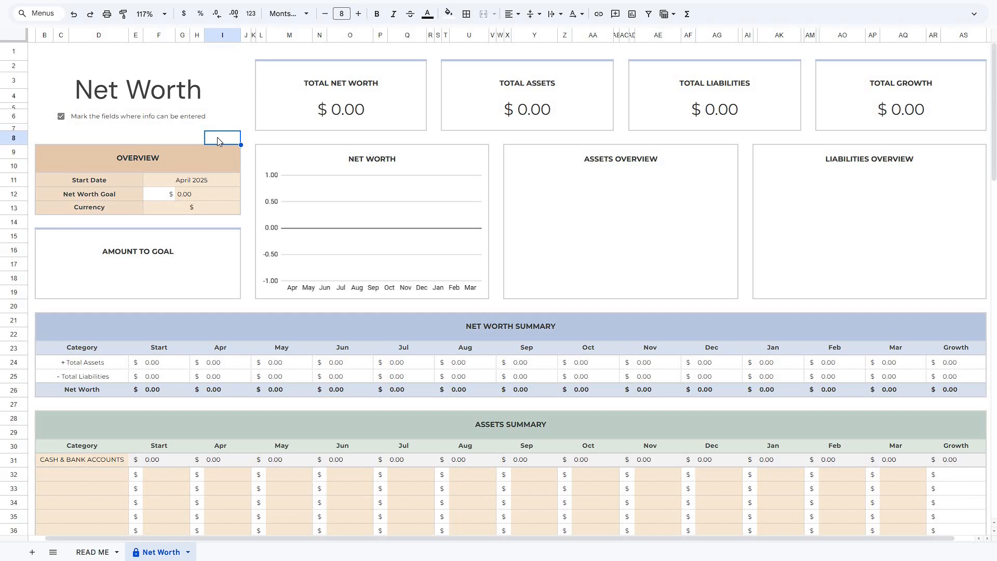
pyautogui.press('Delete')
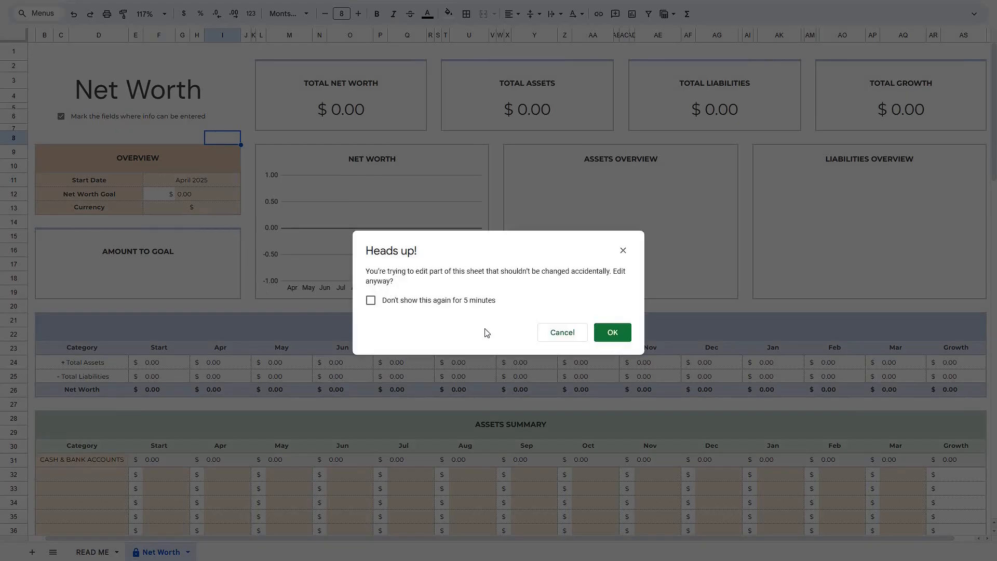
pyautogui.click(552, 335)
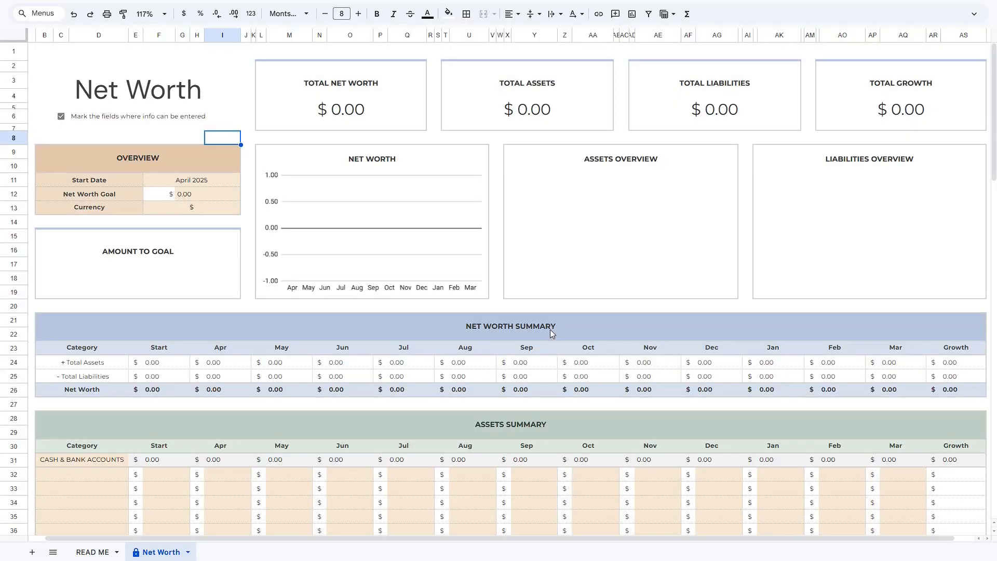
pyautogui.click(228, 207)
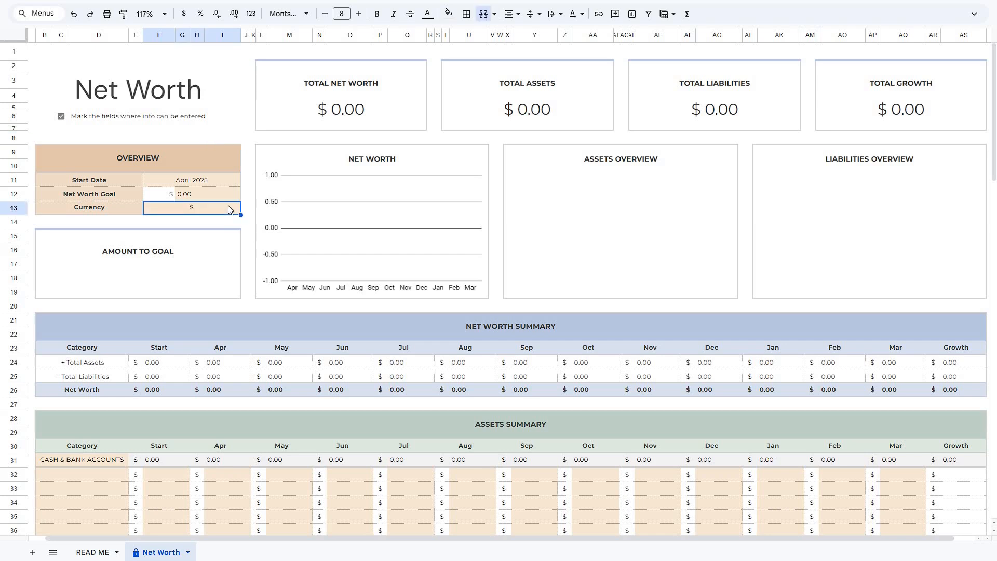
pyautogui.doubleClick(229, 207)
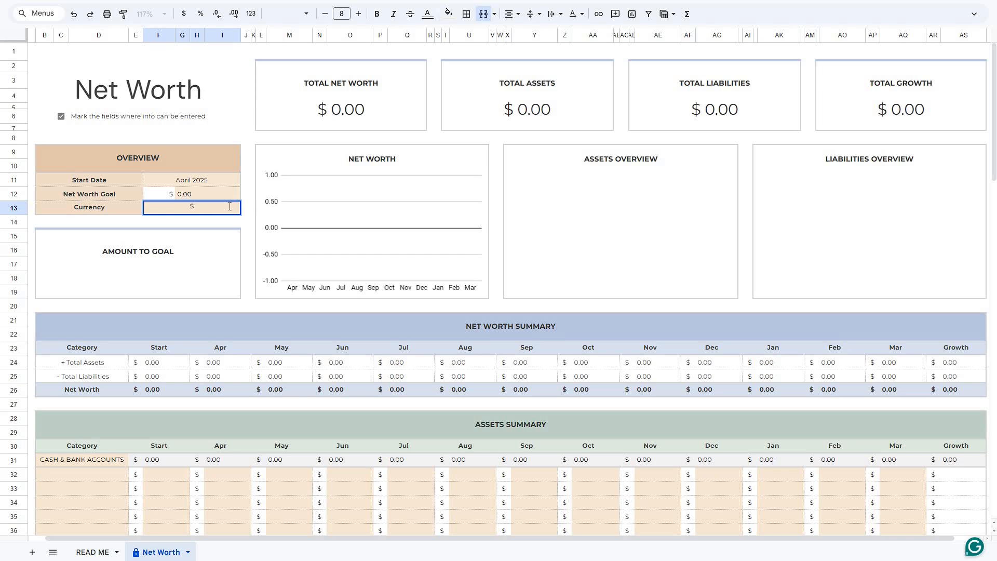
pyautogui.press('Return')
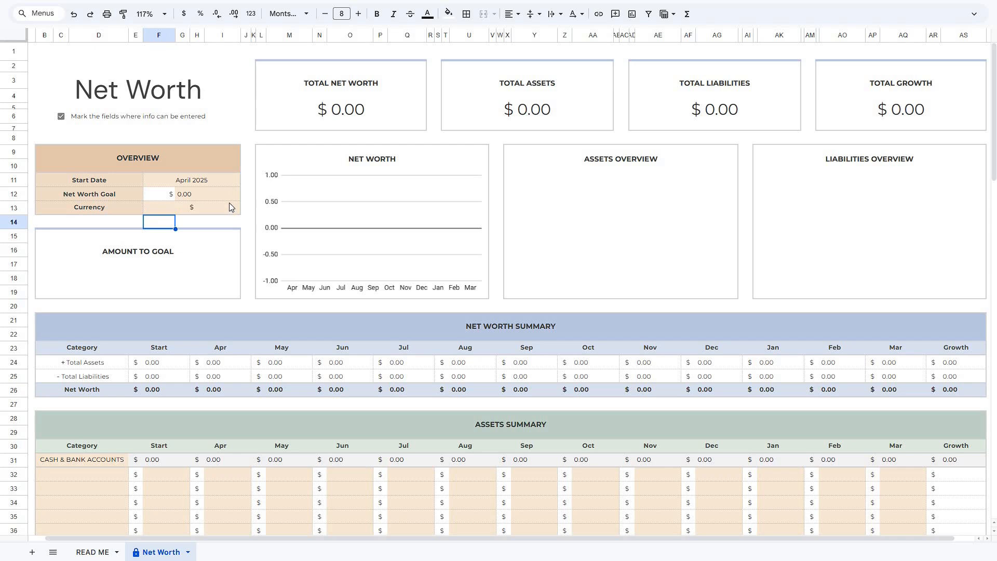
# Set the overview's start date to Jan 2025 and the net worth goal to 100000.
pyautogui.click(230, 185)
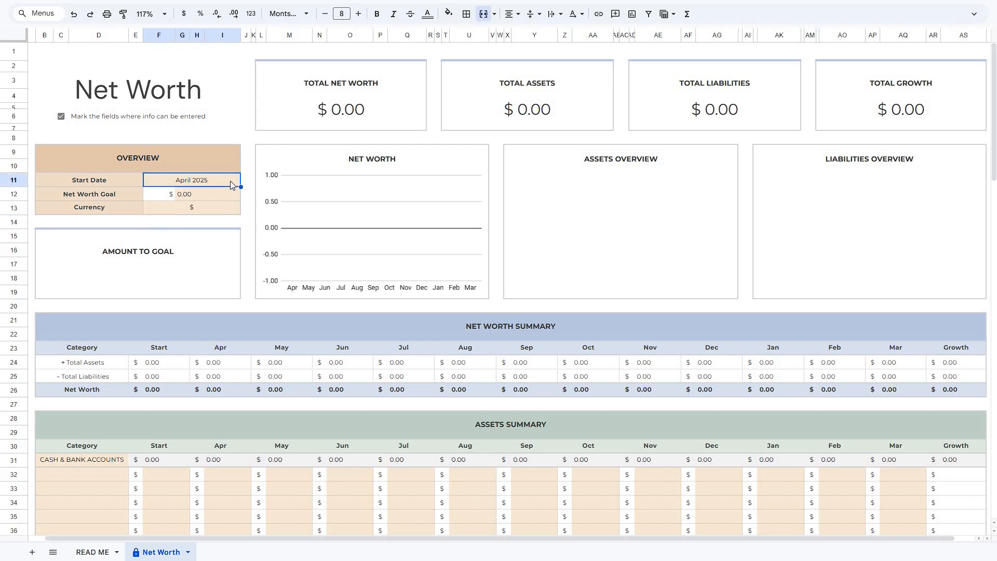
pyautogui.write('Jan 2025')
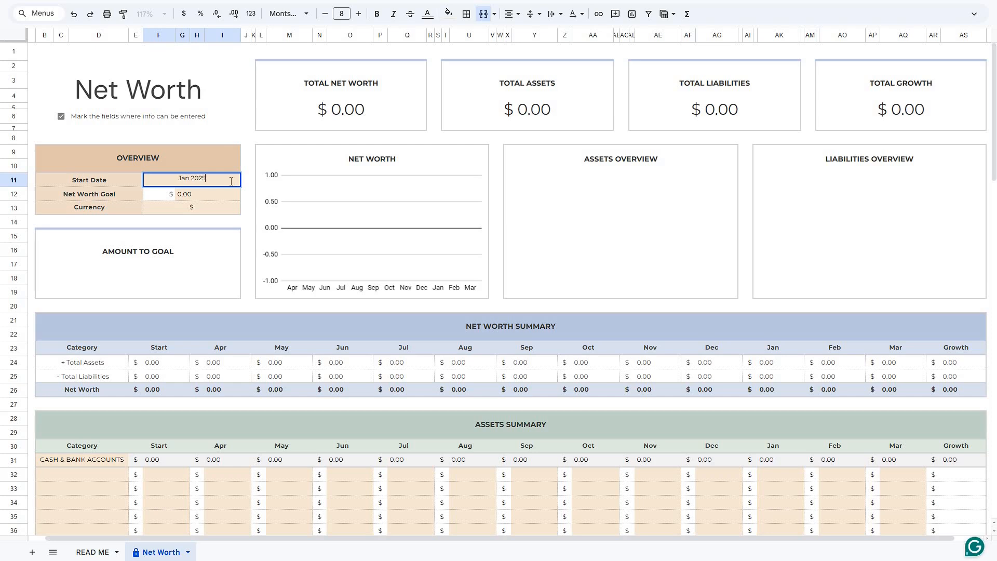
pyautogui.press('Return')
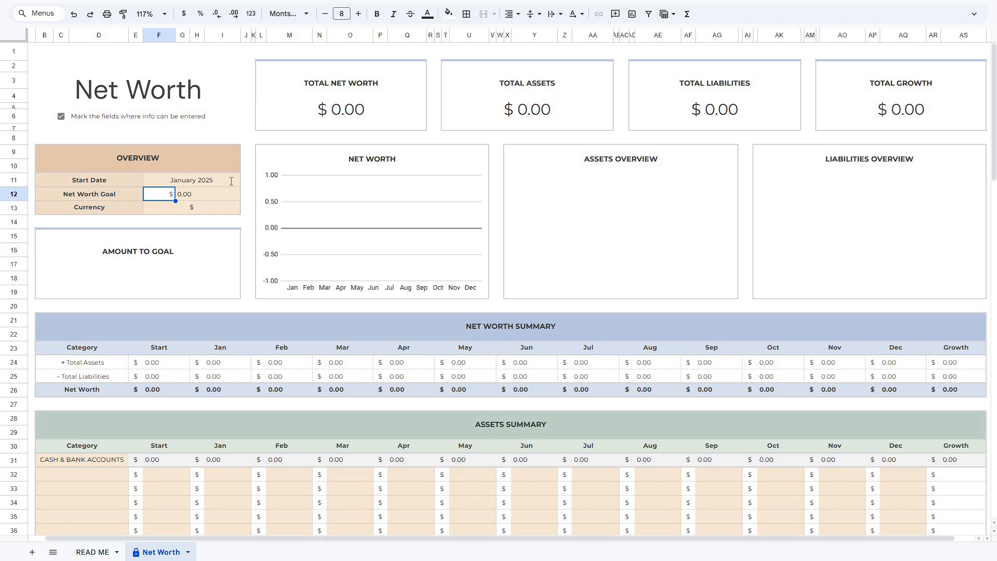
pyautogui.press('Right')
pyautogui.write('100000')
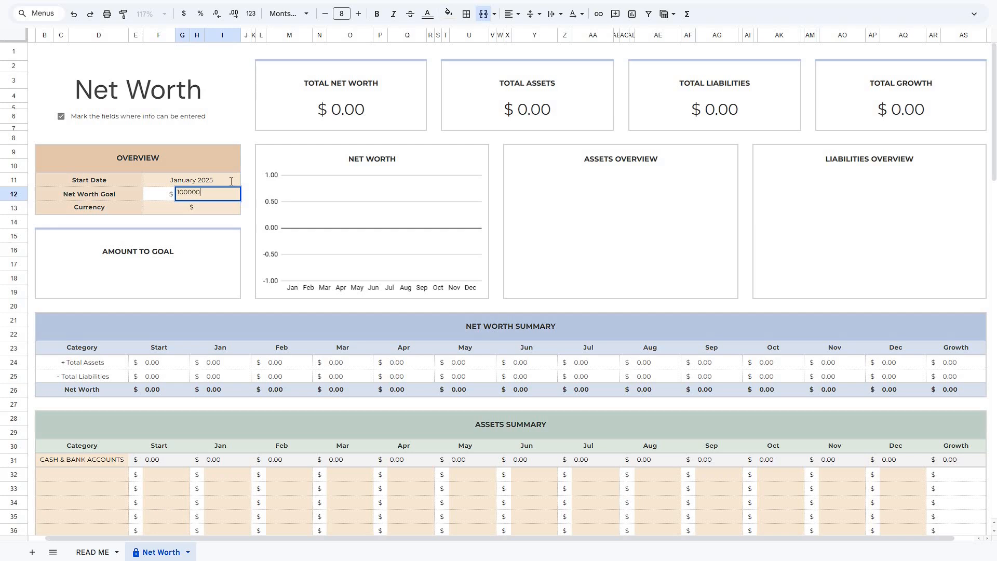
pyautogui.press('Return')
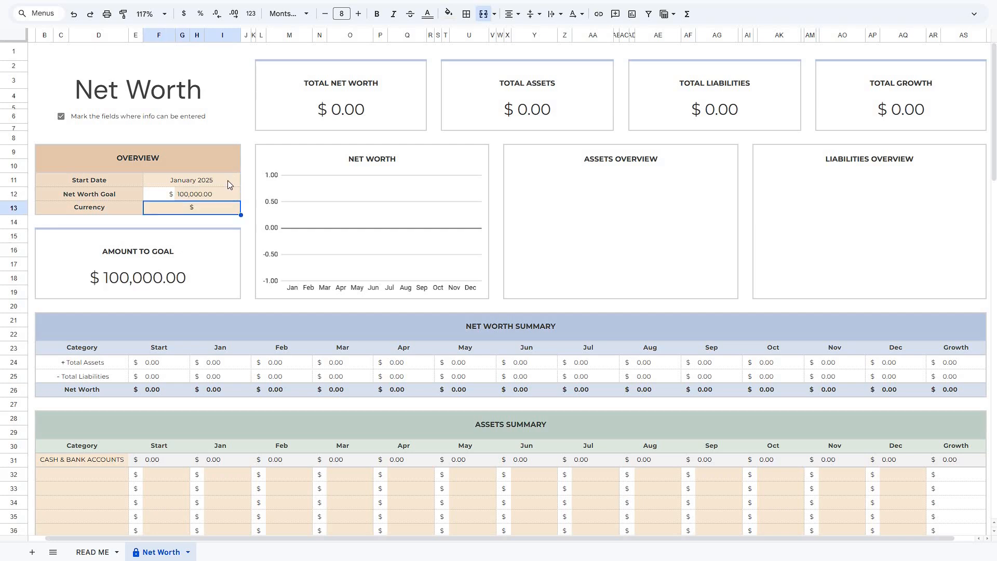
# Add Checking and Savings as categories under Cash & Bank Accounts in the assets summary.
pyautogui.scroll(-5, 96, 298)
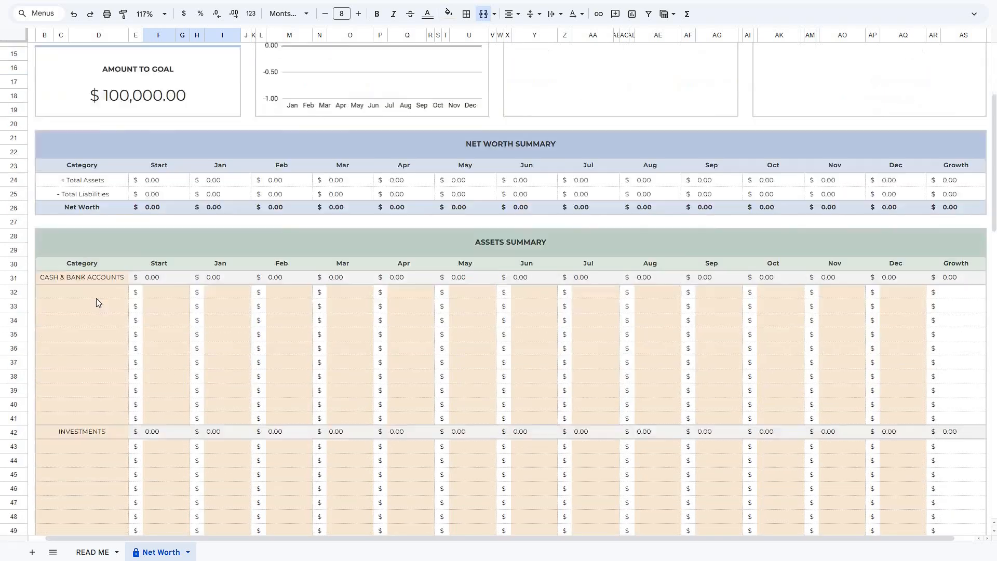
pyautogui.scroll(-3, 95, 302)
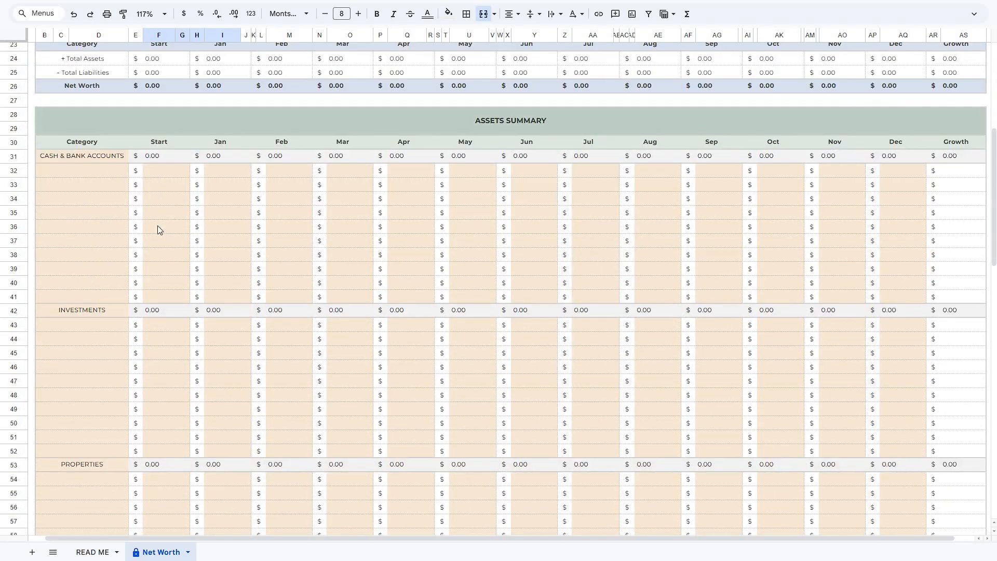
pyautogui.click(112, 157)
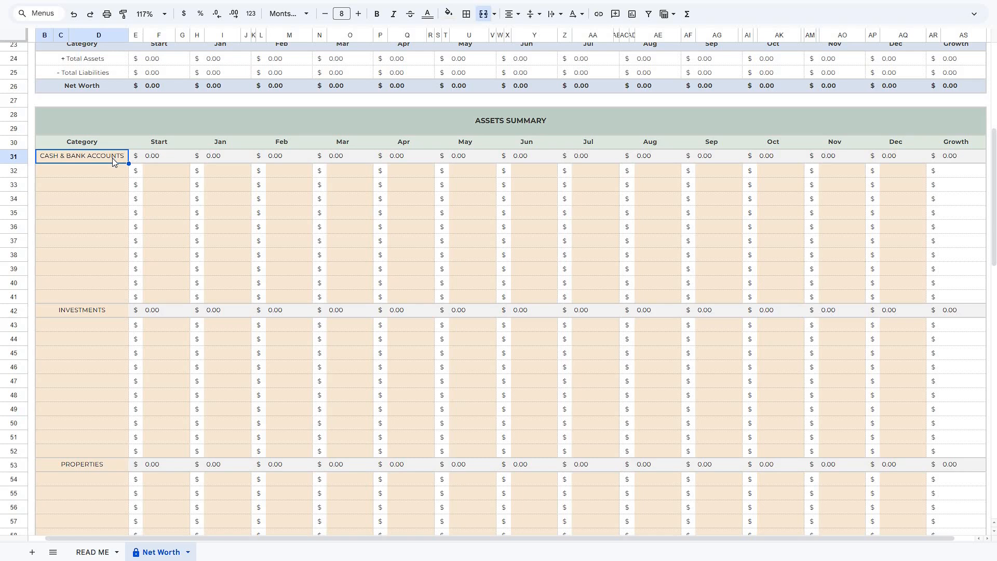
pyautogui.click(114, 172)
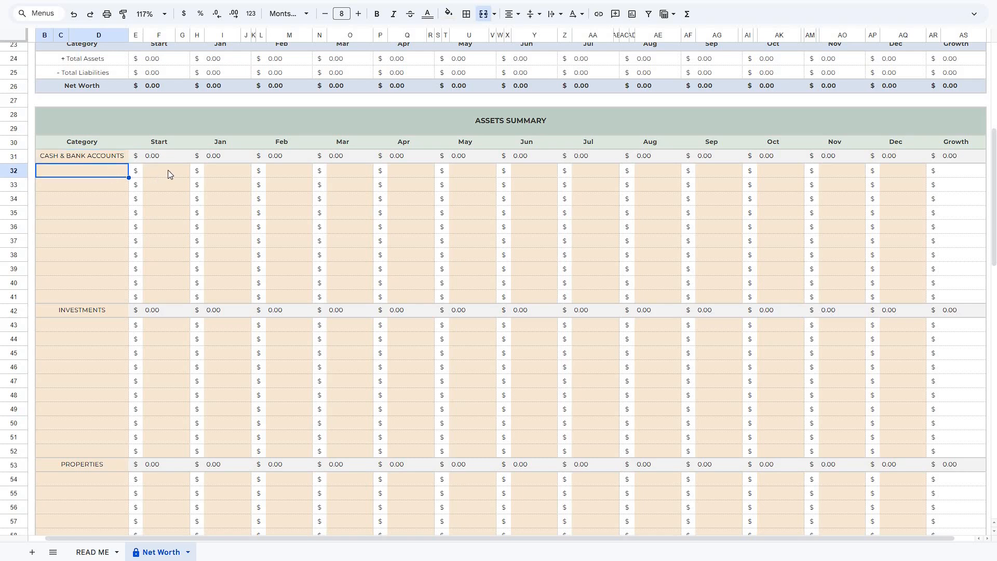
pyautogui.write('Checking')
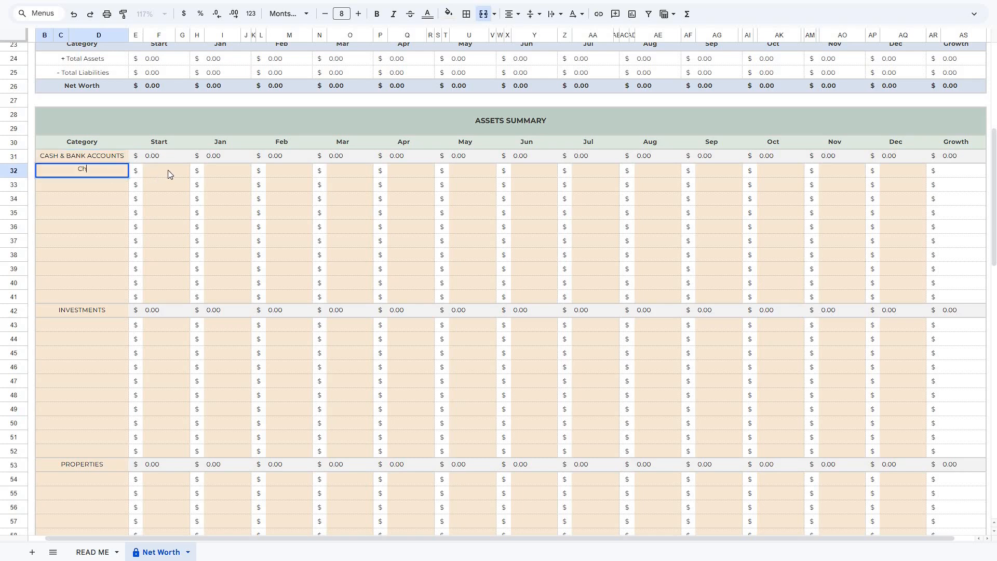
pyautogui.press('Return')
pyautogui.write('Savings')
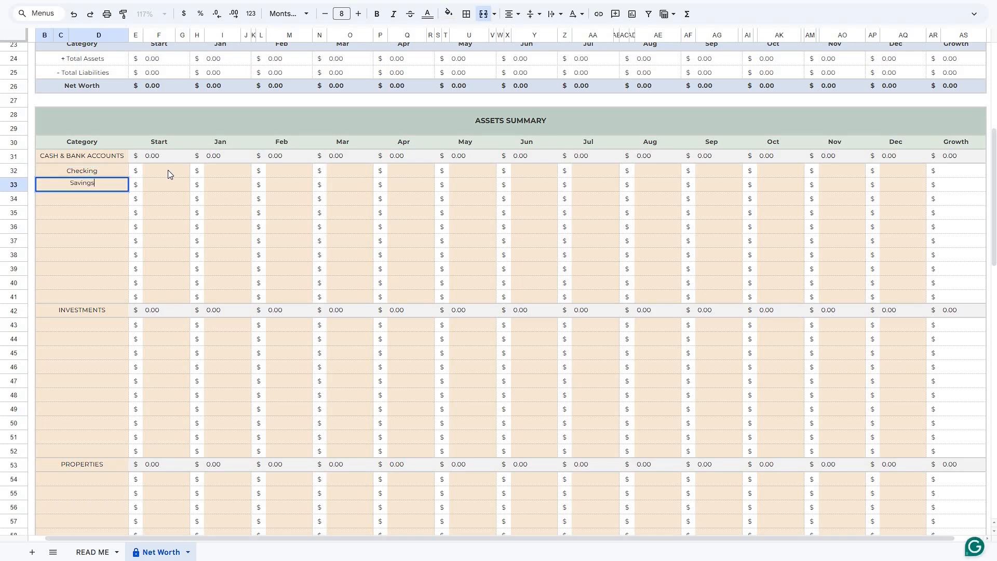
pyautogui.press('Return')
# Enter starting values of 3000 for Checking and 5000 for Savings.
pyautogui.click(167, 170)
pyautogui.write('3000')
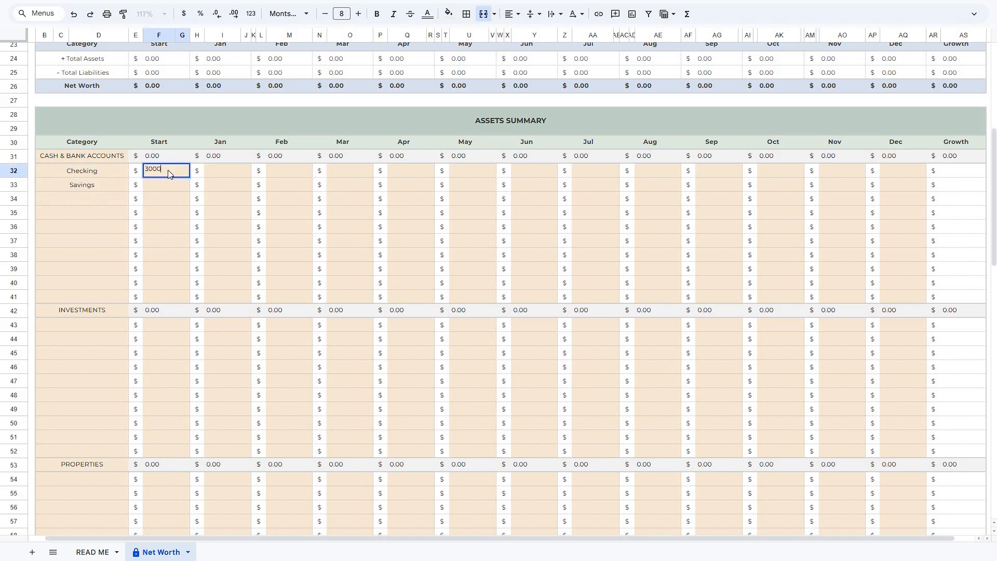
pyautogui.press('Return')
pyautogui.write('5000')
pyautogui.press('Return')
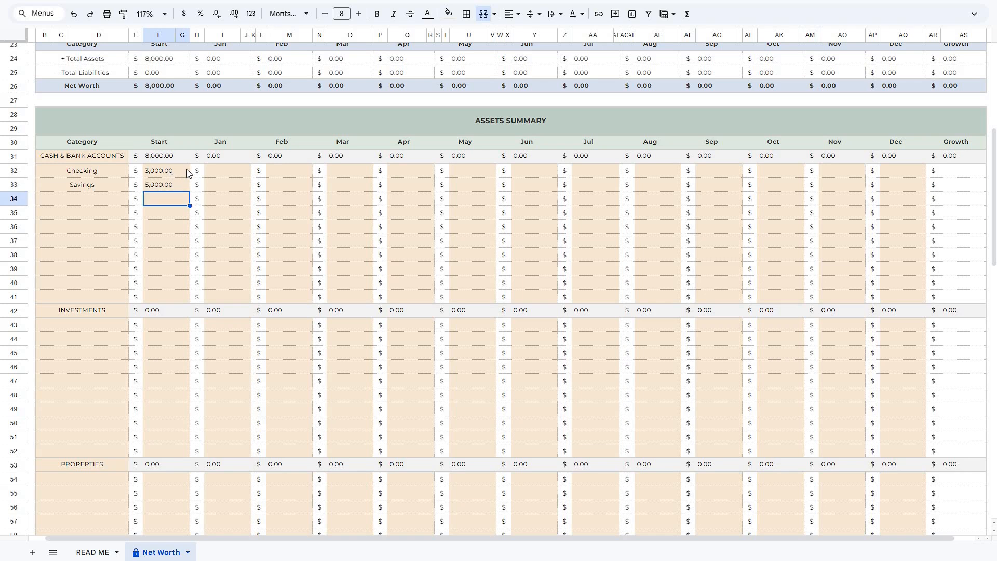
# Enter January values of 3500 for Checking and 6000 for Savings.
pyautogui.click(234, 170)
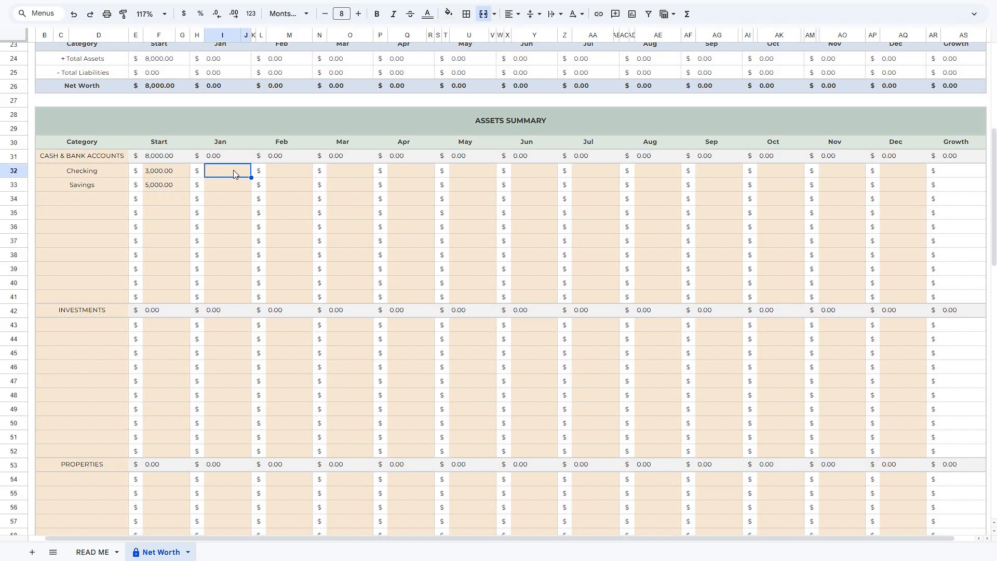
pyautogui.write('3500')
pyautogui.press('Return')
pyautogui.write('6,000')
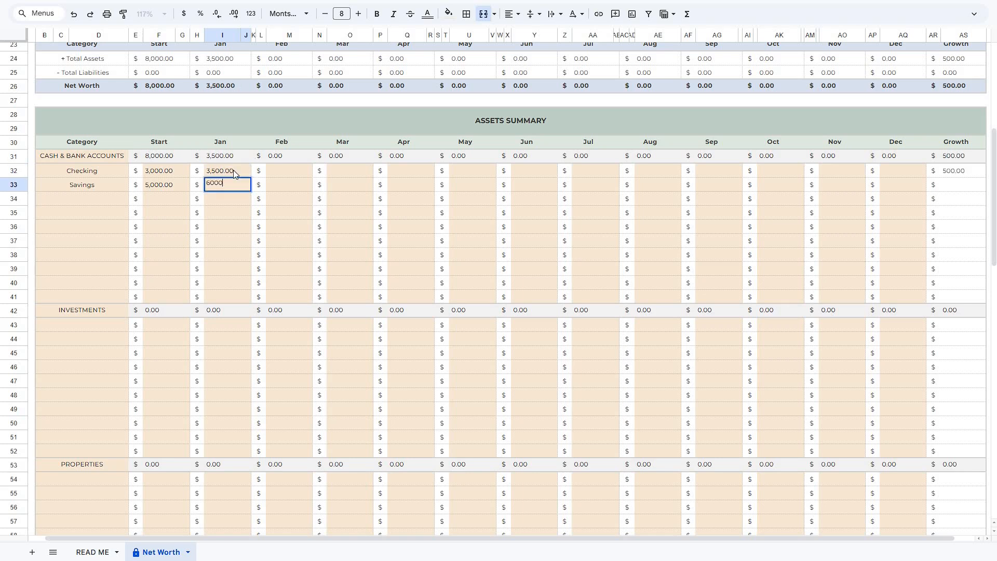
pyautogui.press('Return')
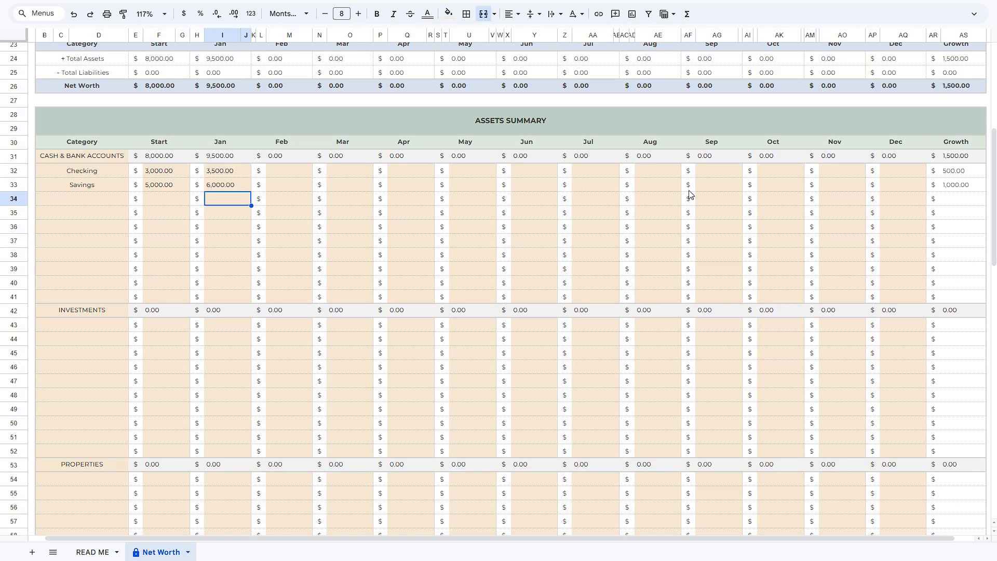
# Inspect the growth cells for the Checking and Savings rows.
pyautogui.click(955, 172)
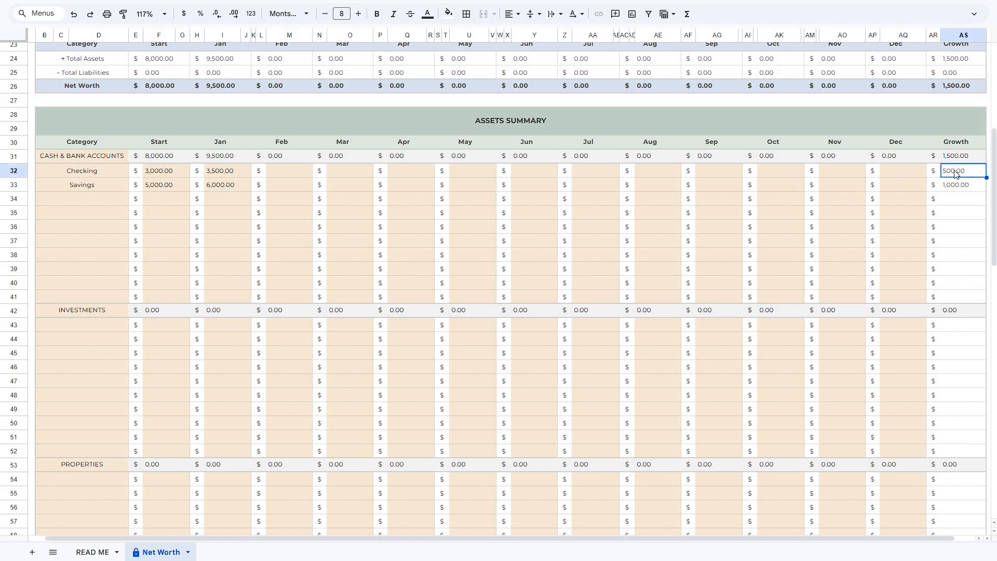
pyautogui.click(958, 189)
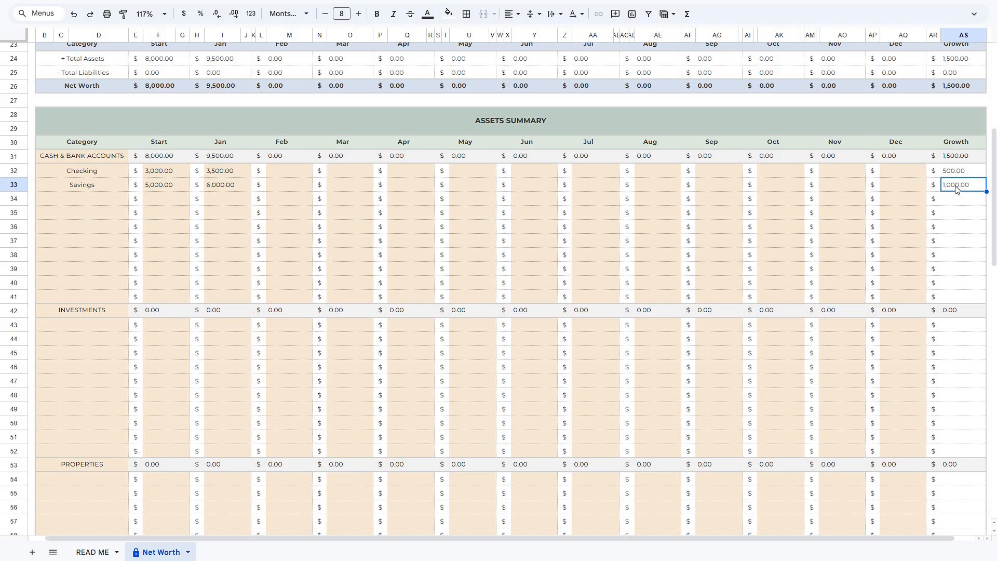
# Enter starting balances of 500 for Credit Card #1 and 800 for Credit Card #2 in the liabilities summary.
pyautogui.moveTo(994, 227); pyautogui.dragTo(994, 421)
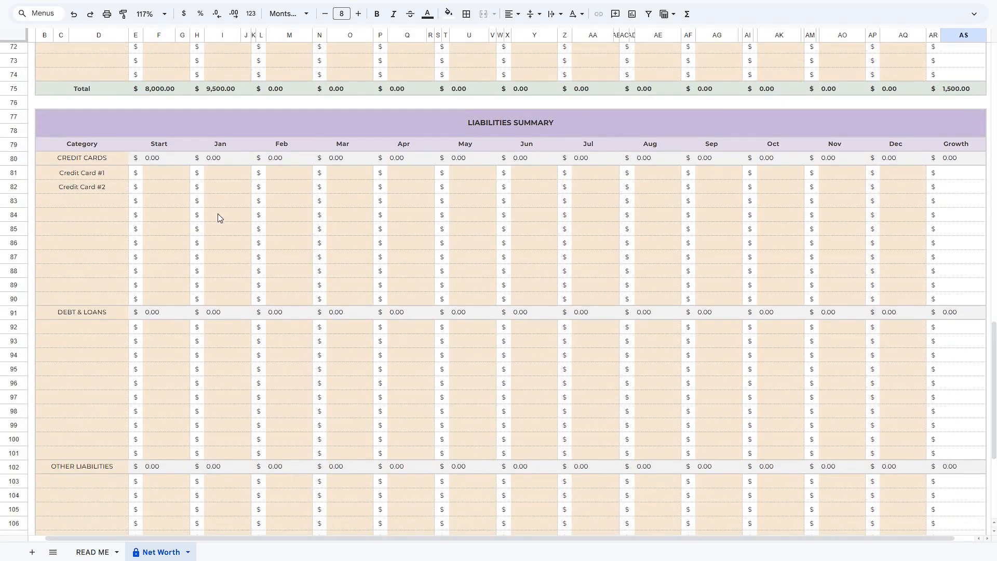
pyautogui.click(176, 177)
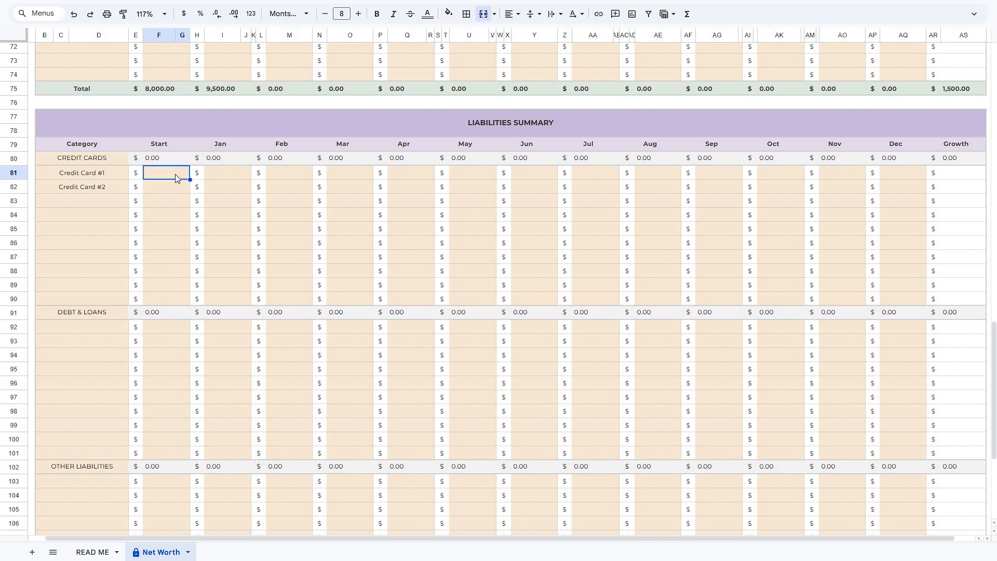
pyautogui.write('500')
pyautogui.press('Return')
pyautogui.write('800')
pyautogui.press('Return')
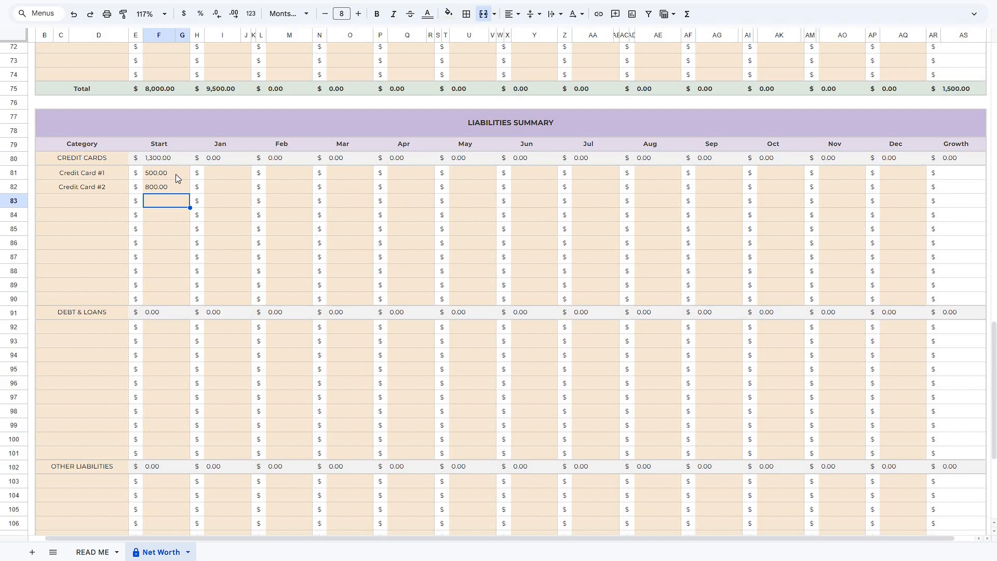
# Enter January balances of 400 for Credit Card #1 and 700 for Credit Card #2.
pyautogui.click(224, 178)
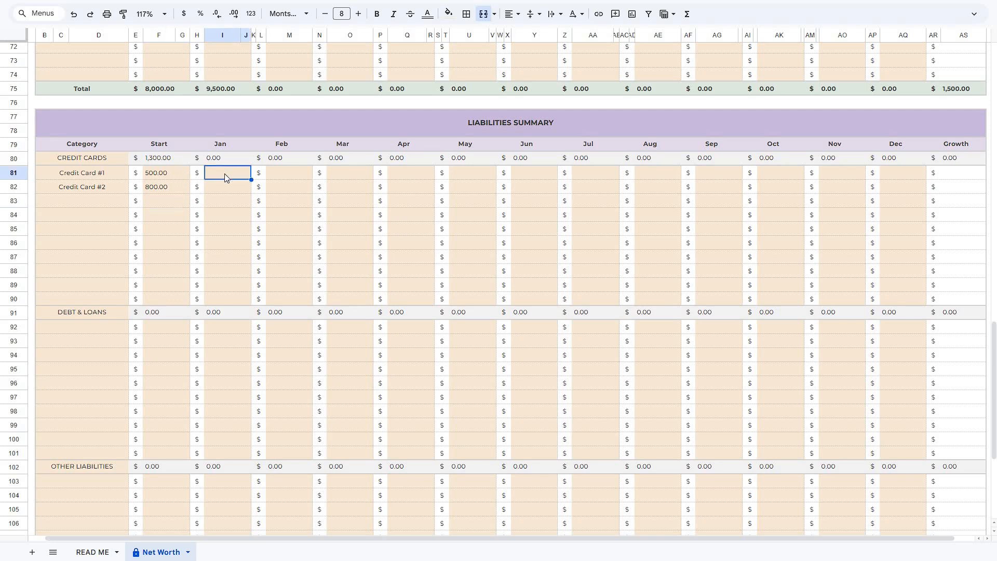
pyautogui.write('400')
pyautogui.press('Return')
pyautogui.write('700')
pyautogui.press('Return')
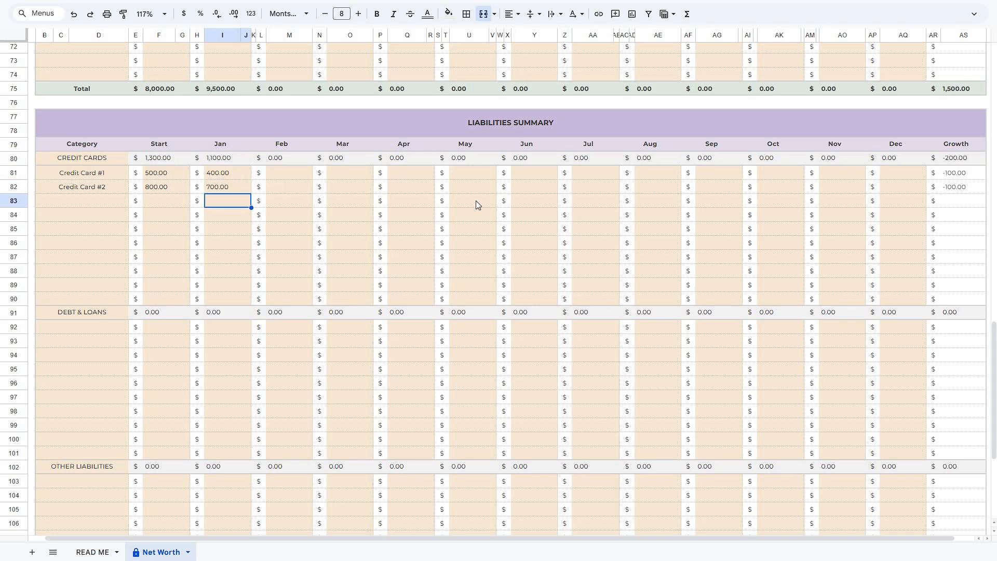
# Inspect the Credit Card #1 growth cell and the January totals in the Net Worth Summary.
pyautogui.click(962, 177)
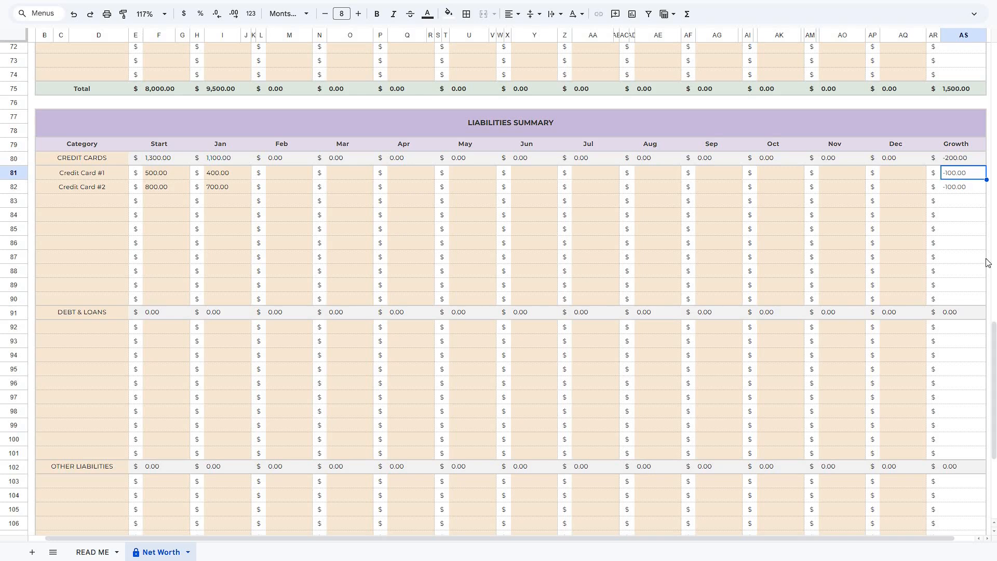
pyautogui.moveTo(993, 325); pyautogui.dragTo(994, 47)
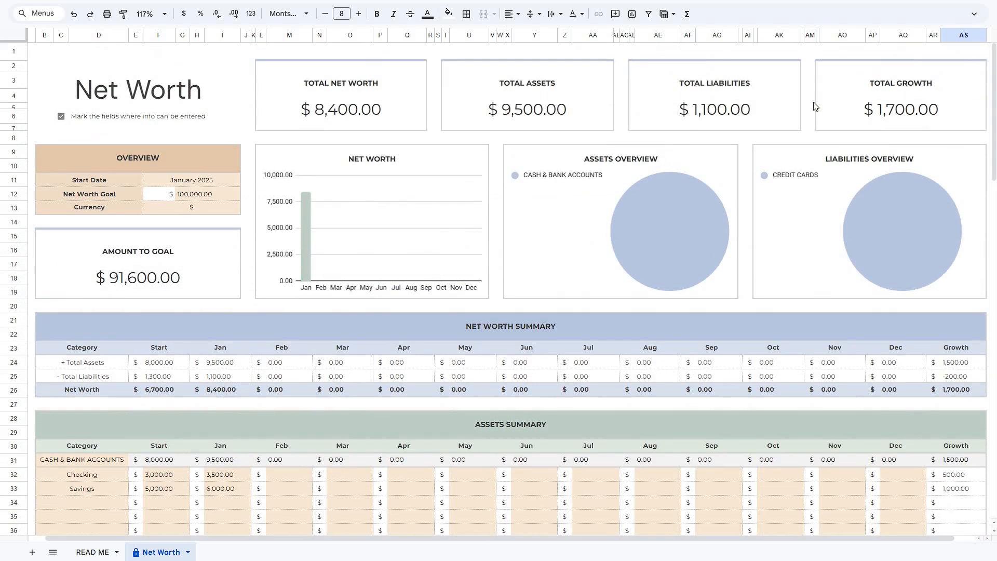
pyautogui.click(231, 395)
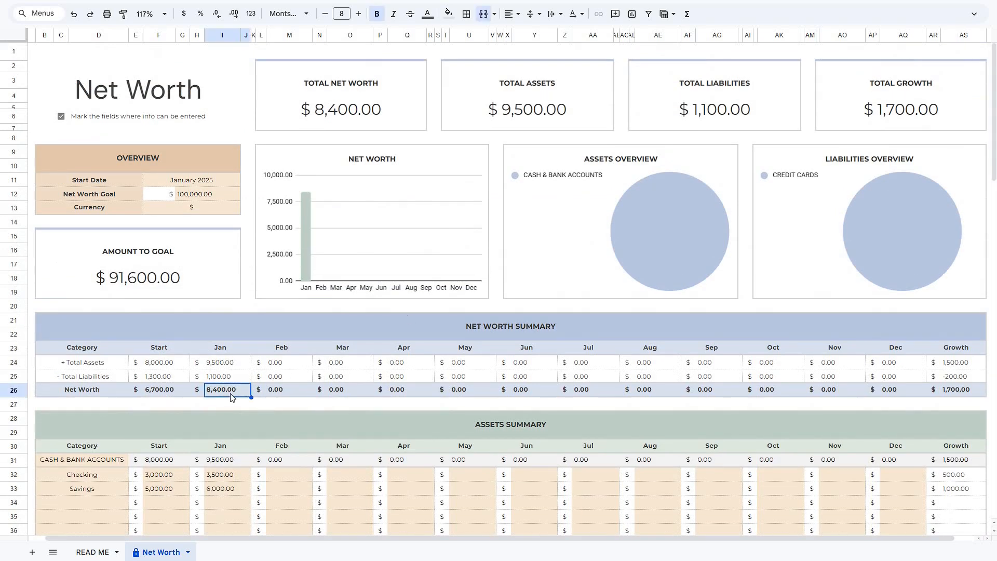
pyautogui.click(240, 367)
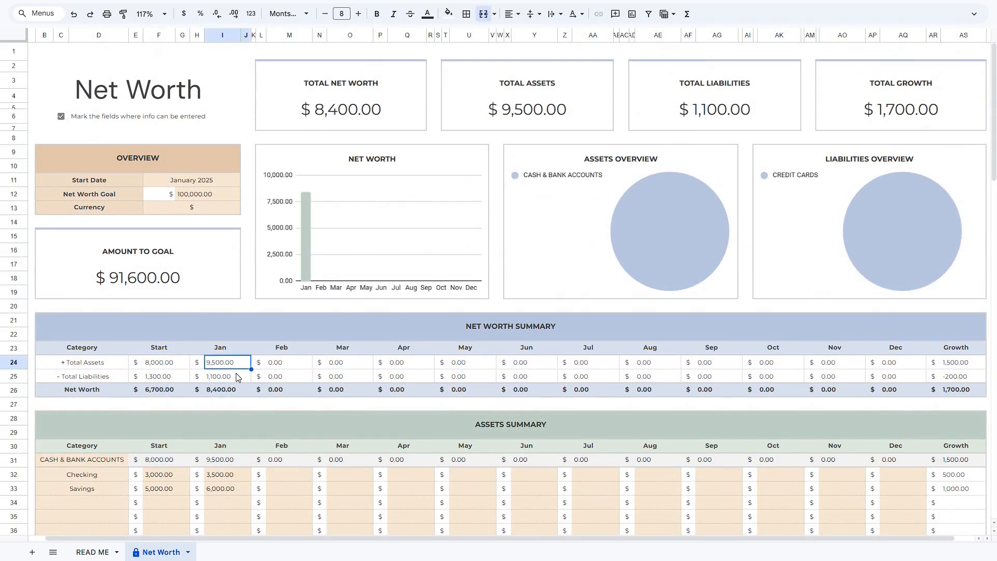
pyautogui.click(237, 376)
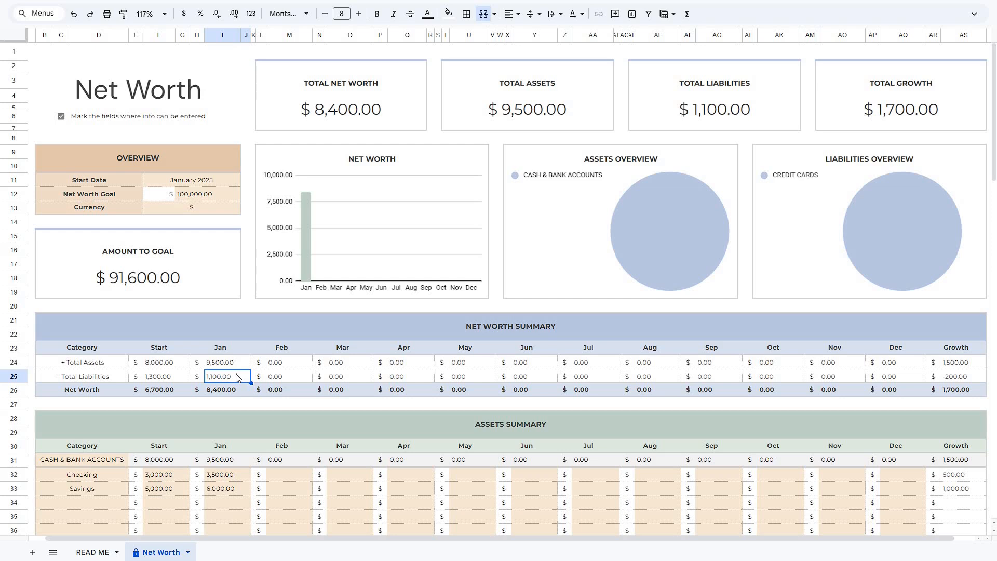
# Examine the dashboard total cards, the Amount to Goal figure, and the net worth, assets and liabilities charts.
pyautogui.click(316, 115)
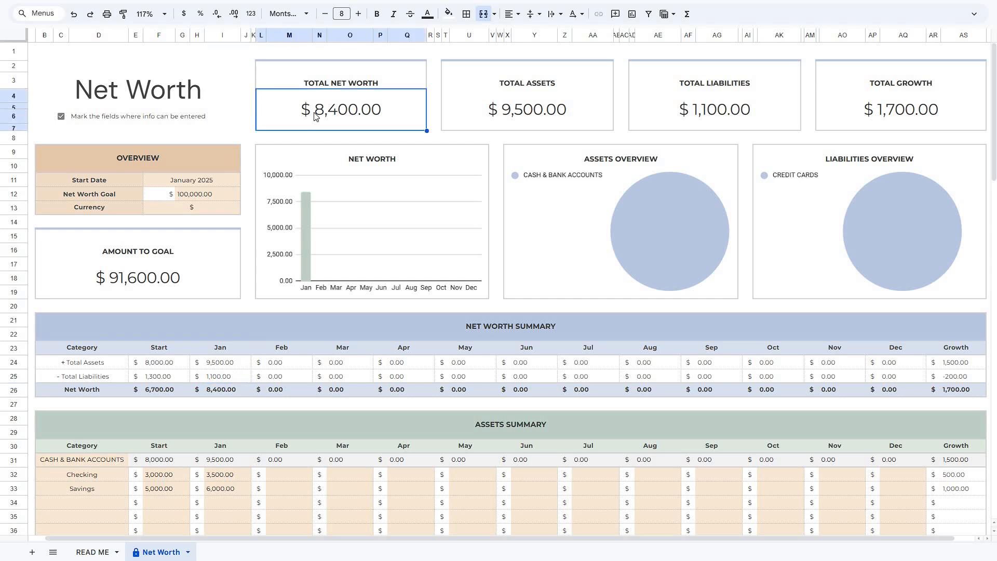
pyautogui.click(469, 104)
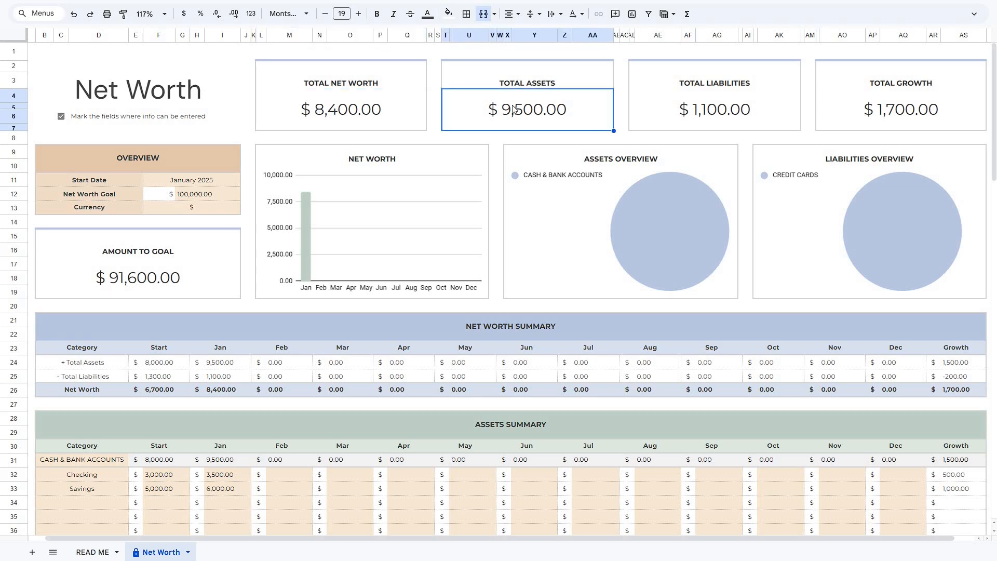
pyautogui.click(665, 112)
pyautogui.click(862, 108)
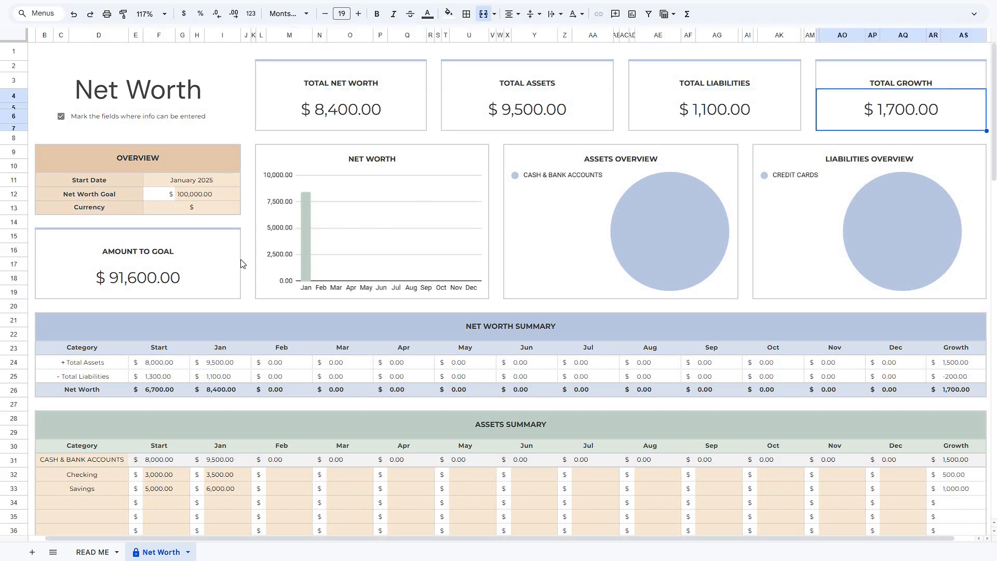
pyautogui.click(223, 278)
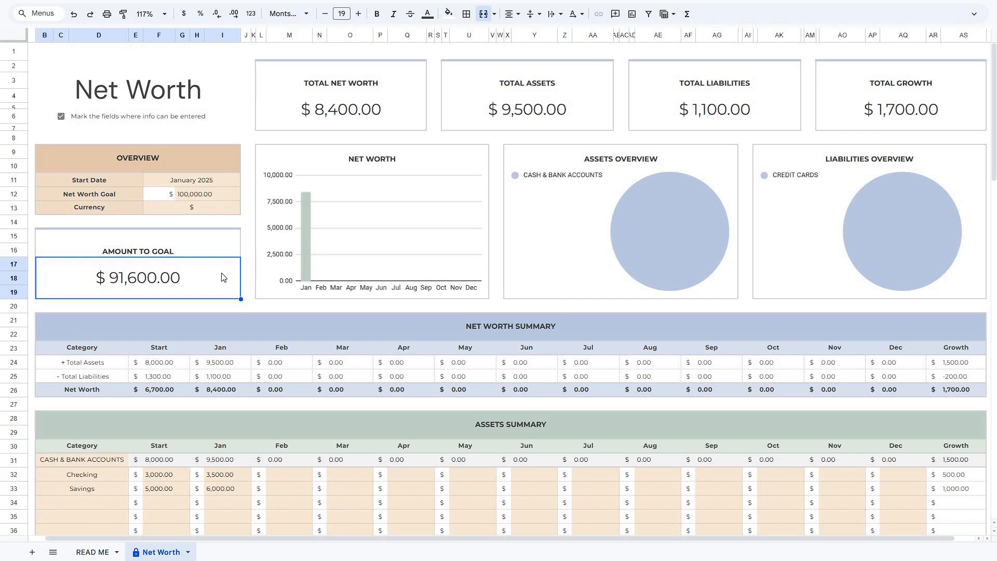
pyautogui.click(310, 240)
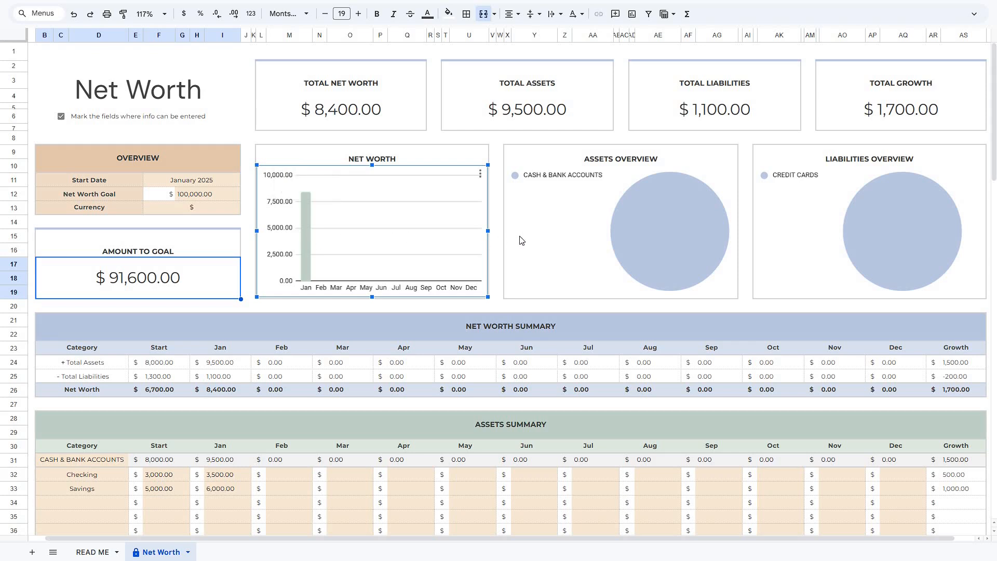
pyautogui.click(574, 225)
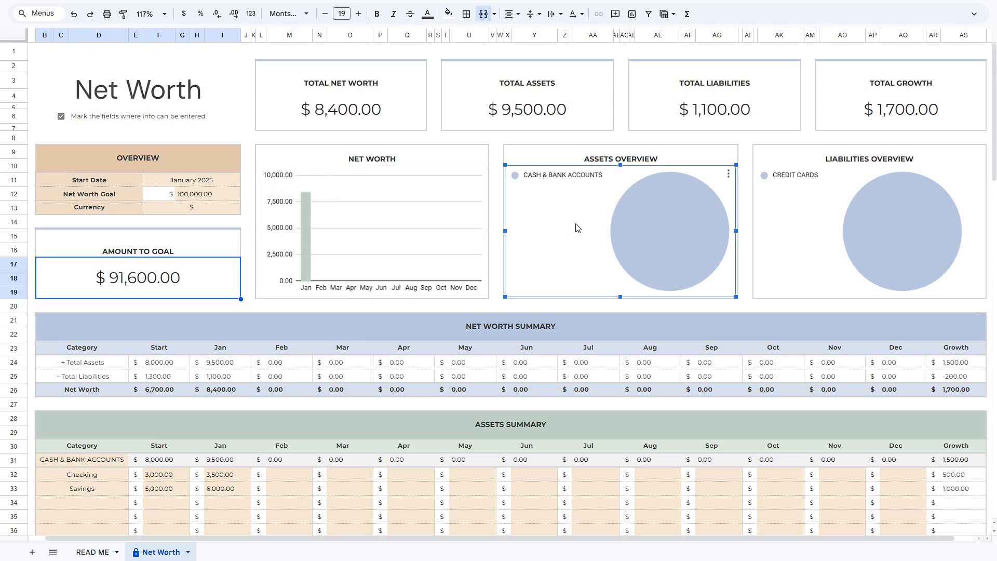
pyautogui.click(816, 229)
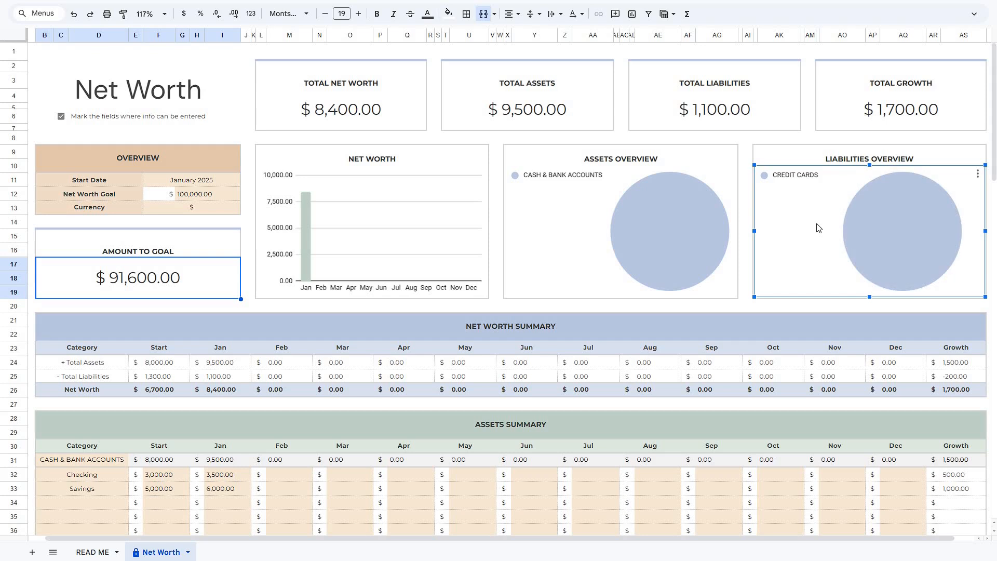